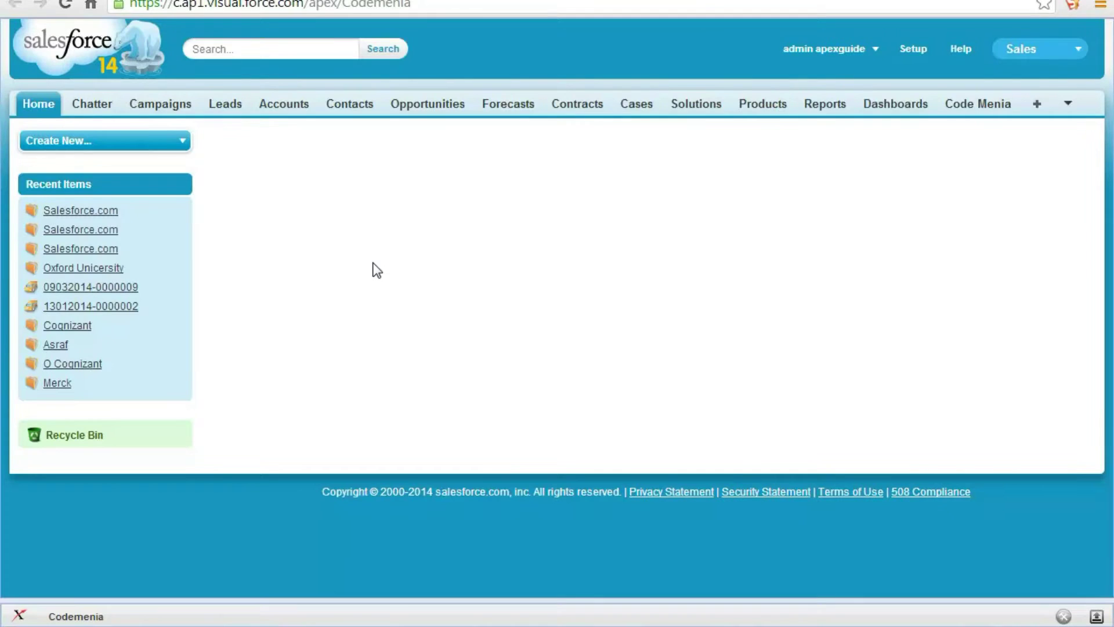
Step: Open the empty Codemenia page's markup in the development footer editor
{"action": "left_click", "coordinate": [73, 616]}
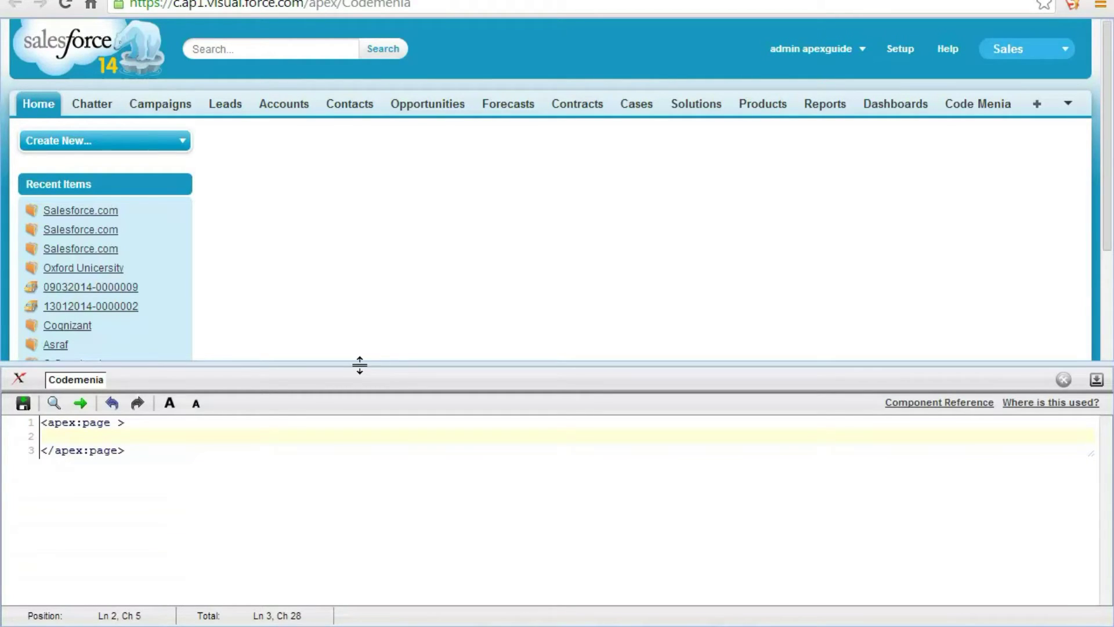
Step: Enlarge the editor and add standardController="Account" to the apex:page tag
{"action": "left_click_drag", "start_coordinate": [360, 365], "coordinate": [358, 294]}
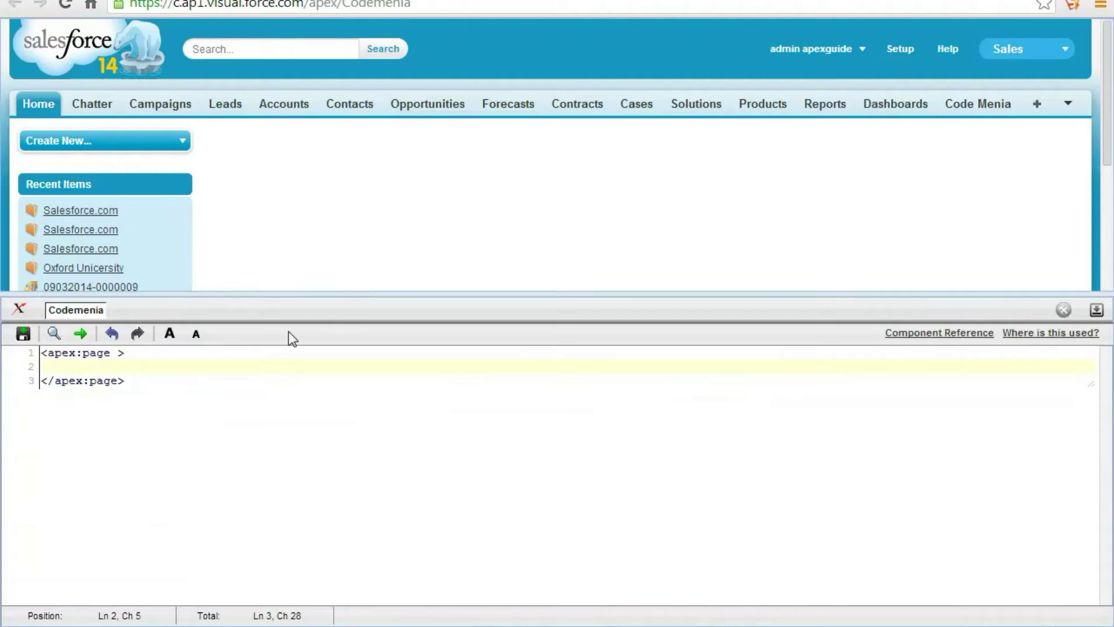
{"action": "left_click", "coordinate": [148, 357]}
{"action": "type", "text": "st"}
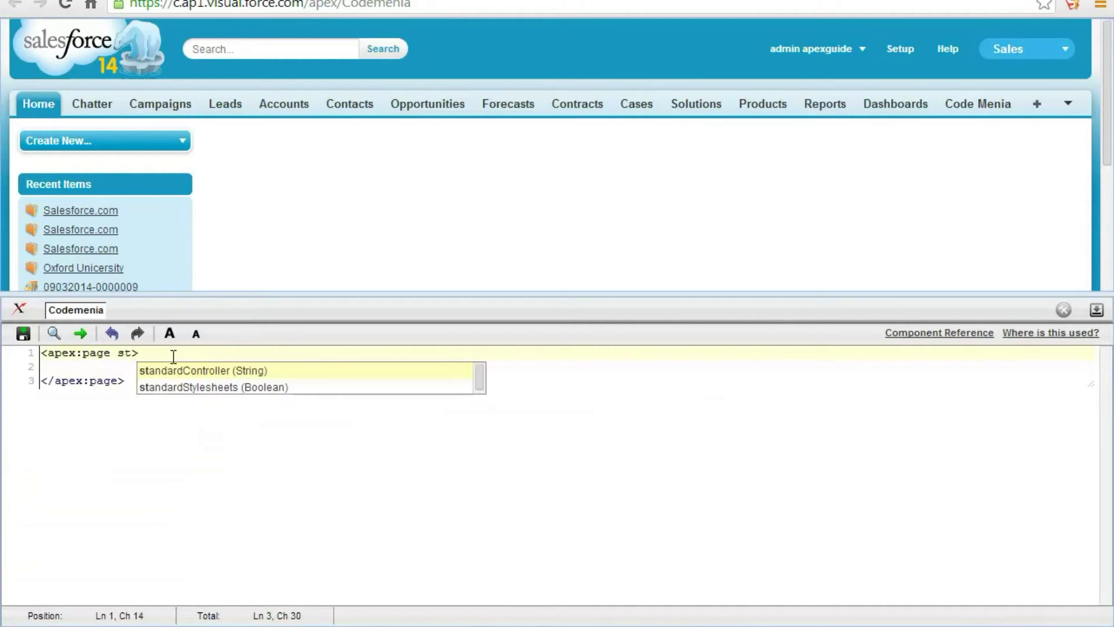
{"action": "key", "text": "Return"}
{"action": "type", "text": "A"}
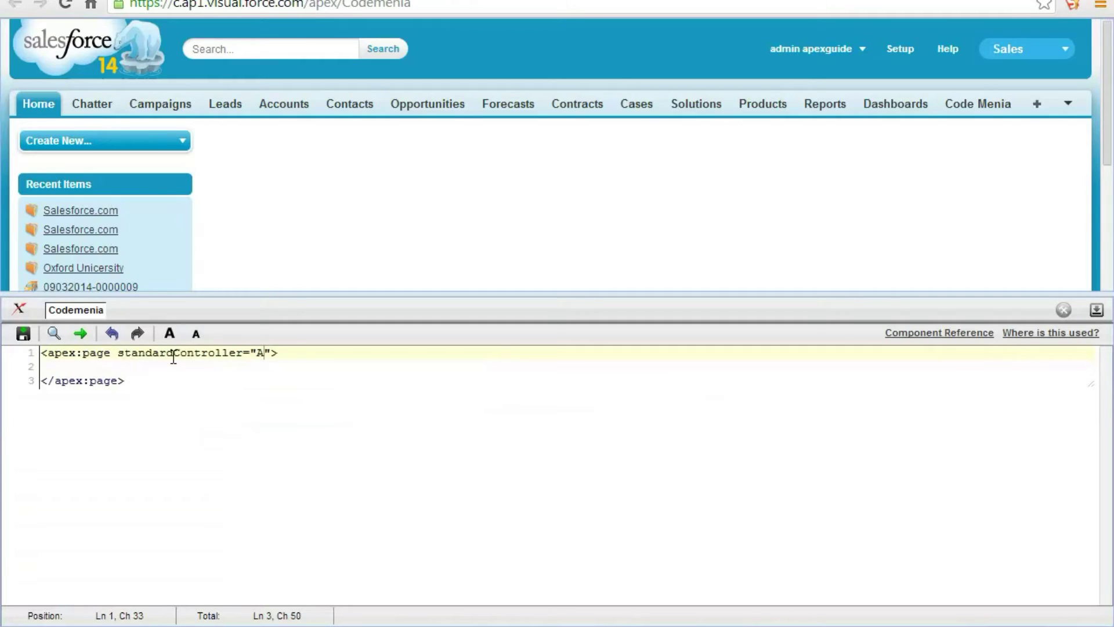
{"action": "type", "text": "ccount"}
{"action": "key", "text": "Right"}
{"action": "type", "text": "e"}
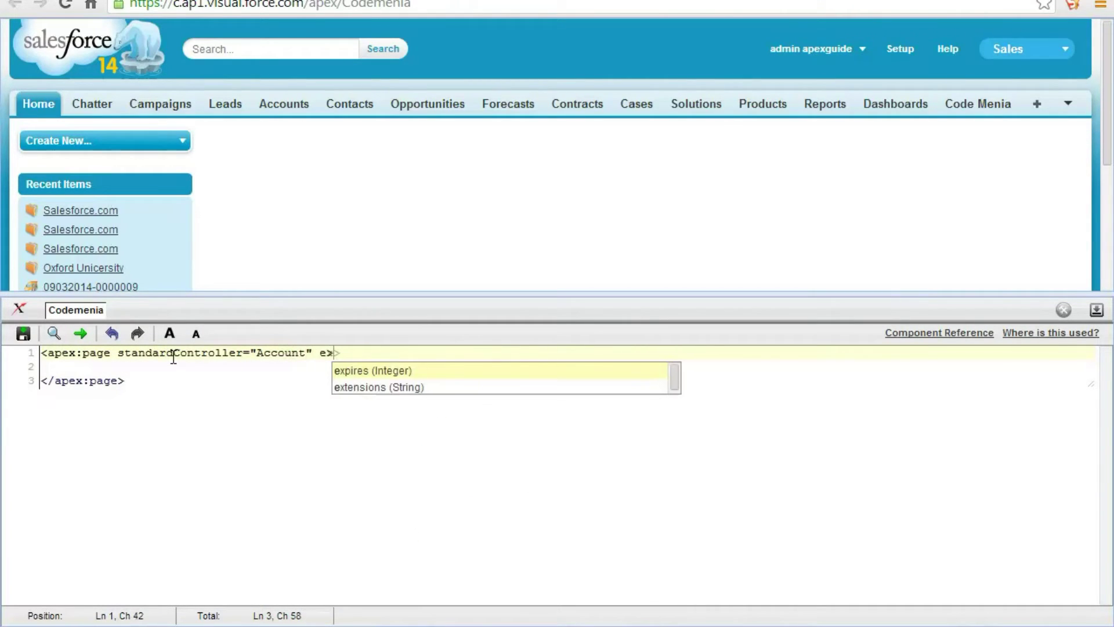
{"action": "type", "text": "x"}
Step: Add extensions="cAccount" to the page tag
{"action": "key", "text": "Down"}
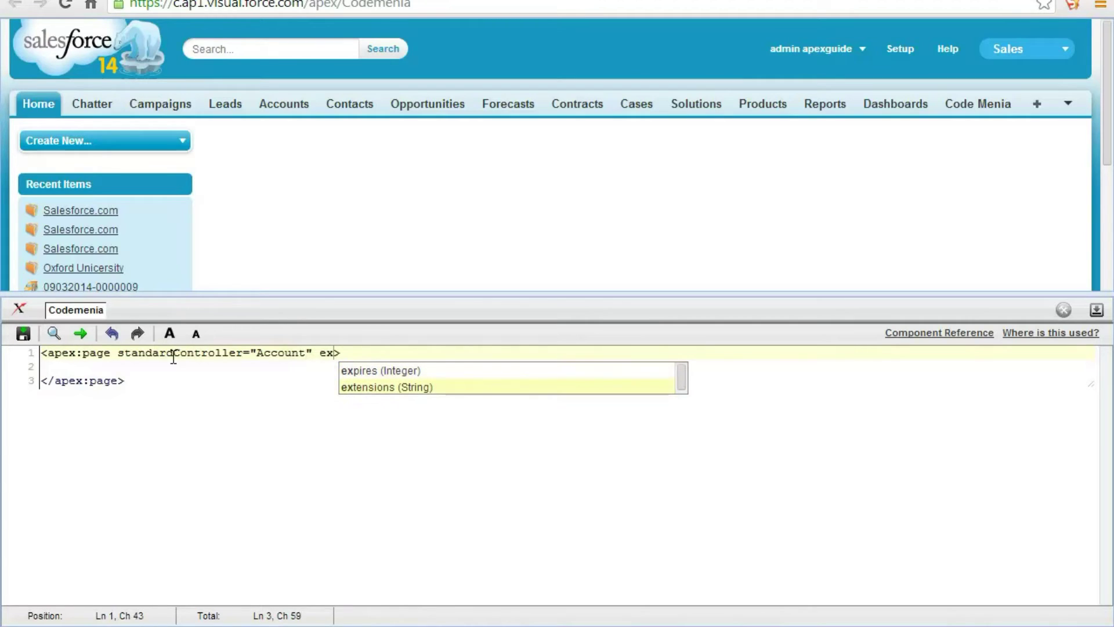
{"action": "key", "text": "Return"}
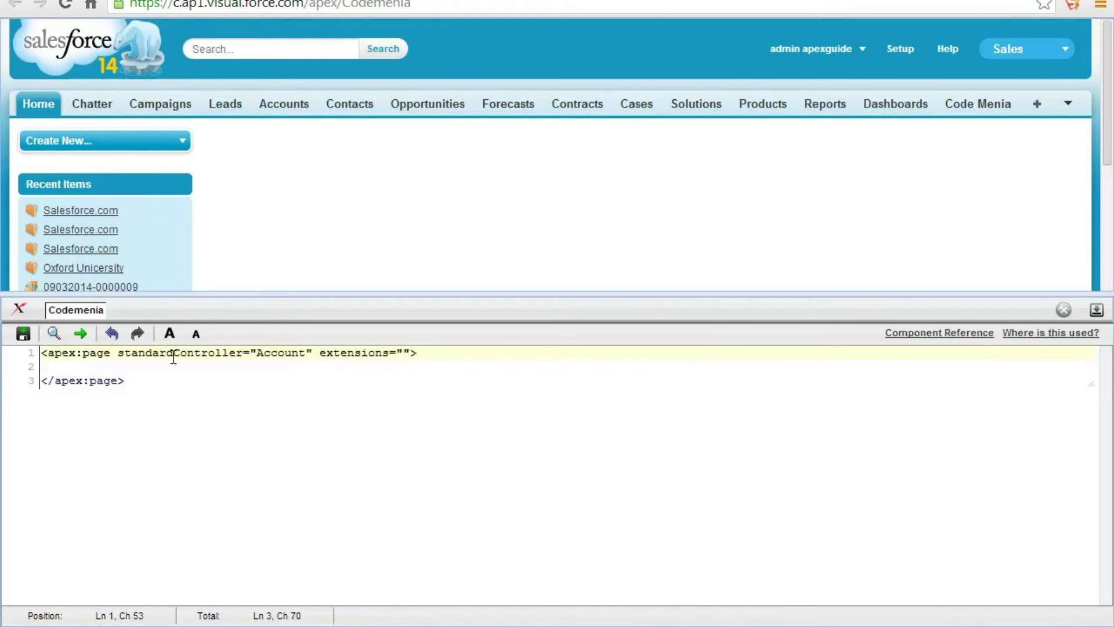
{"action": "type", "text": "c"}
{"action": "type", "text": "Account"}
{"action": "double_click", "coordinate": [419, 355]}
{"action": "left_click", "coordinate": [406, 362]}
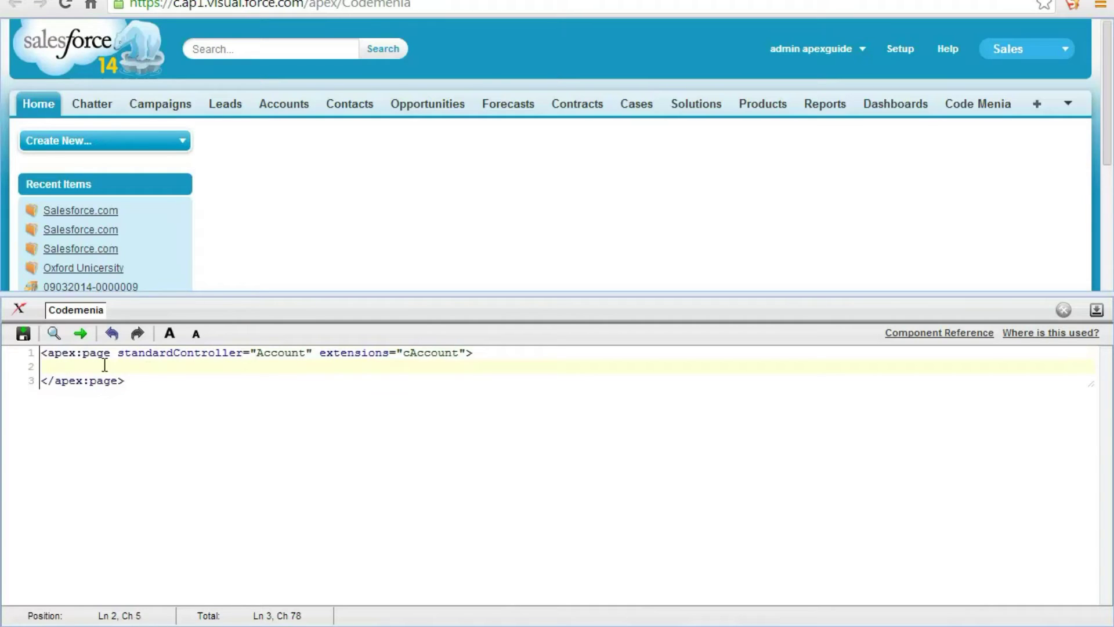
Step: Save the Codemenia markup and create the missing public cAccount class
{"action": "left_click", "coordinate": [24, 334]}
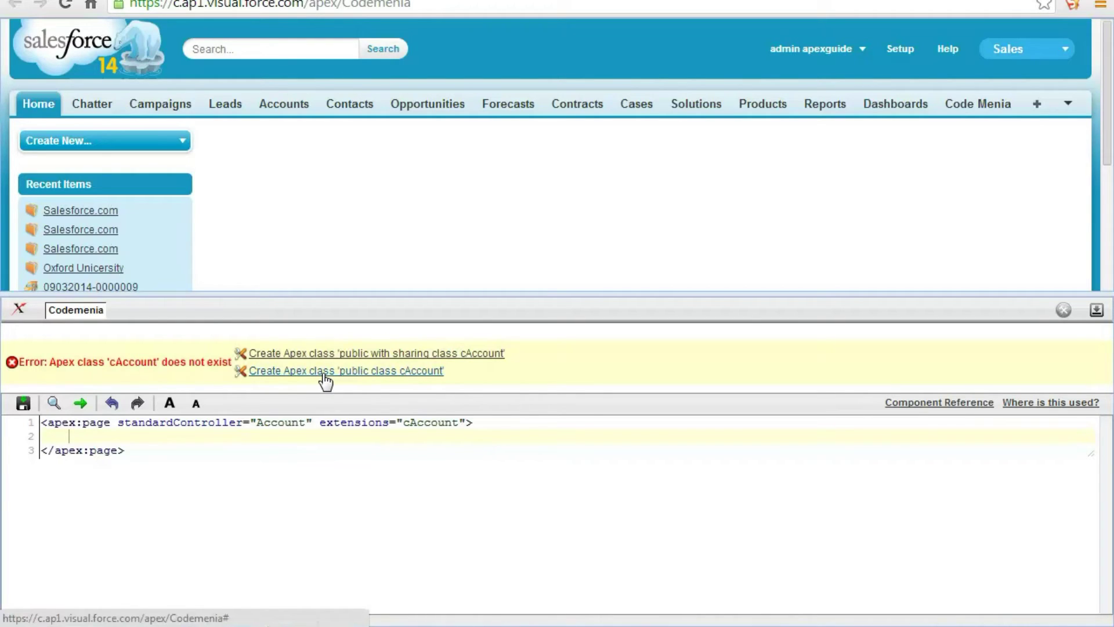
{"action": "left_click", "coordinate": [324, 373]}
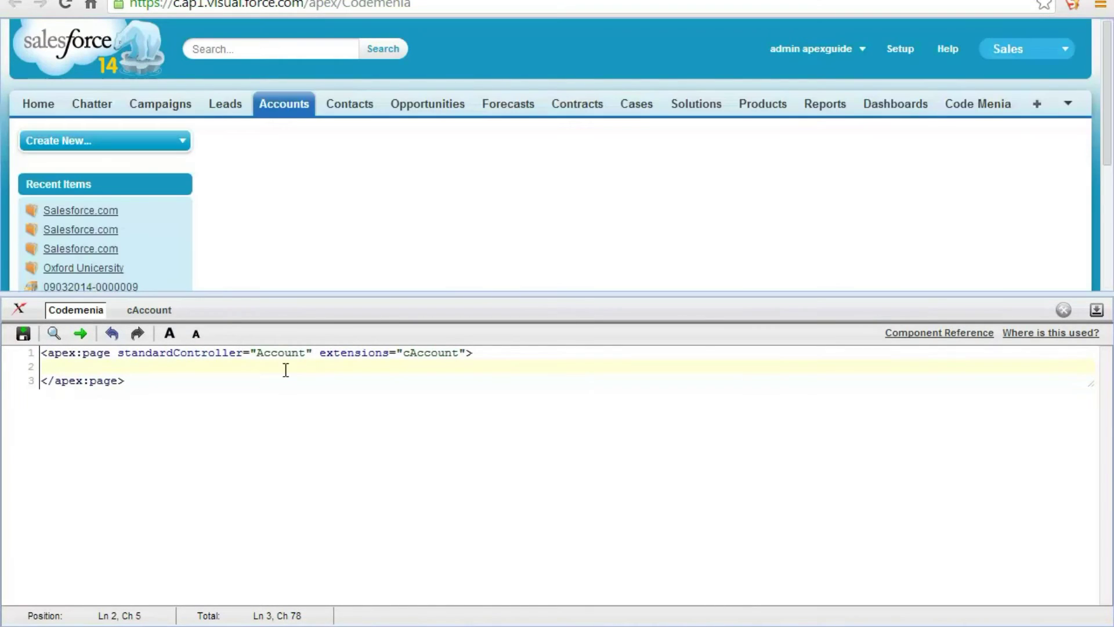
Step: Review the cAccount constructor, then return to the Codemenia markup
{"action": "left_click", "coordinate": [151, 312]}
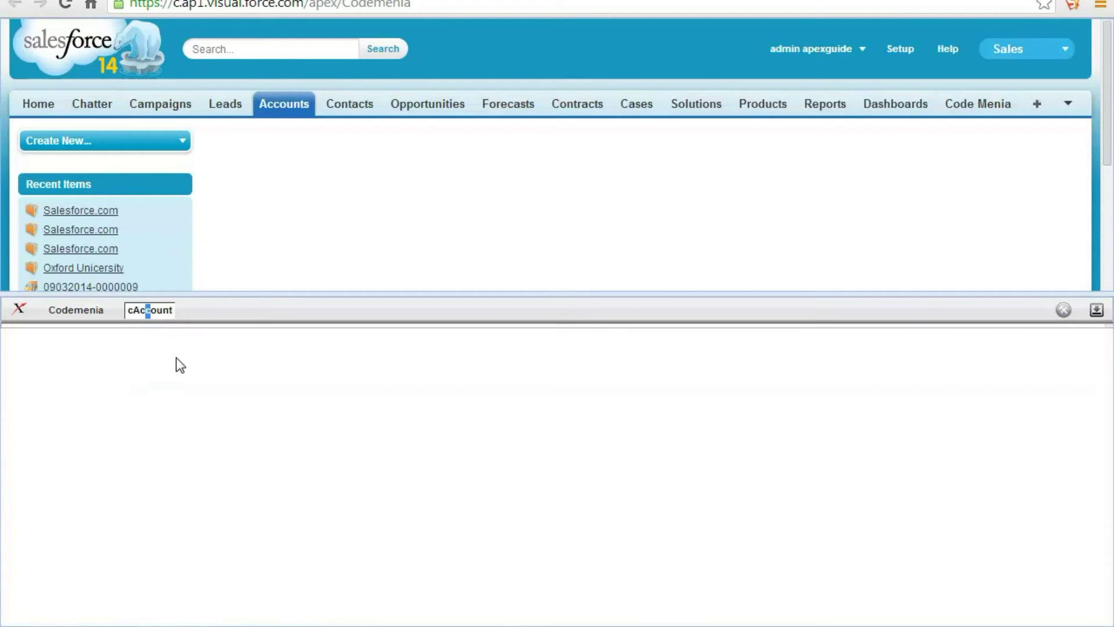
{"action": "left_click", "coordinate": [181, 380]}
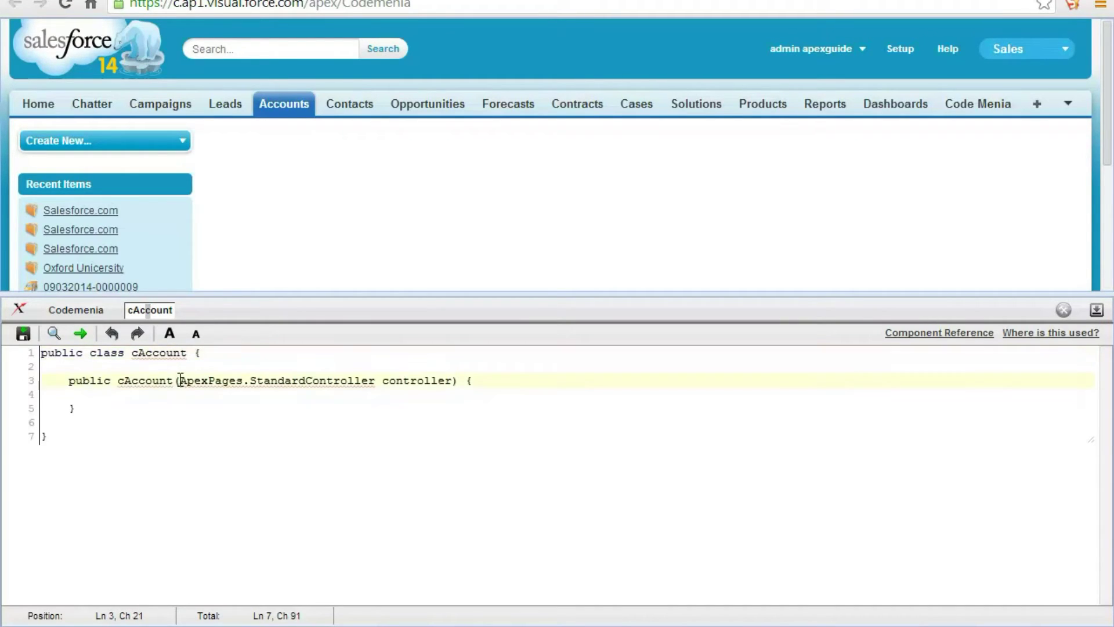
{"action": "left_click", "coordinate": [76, 310]}
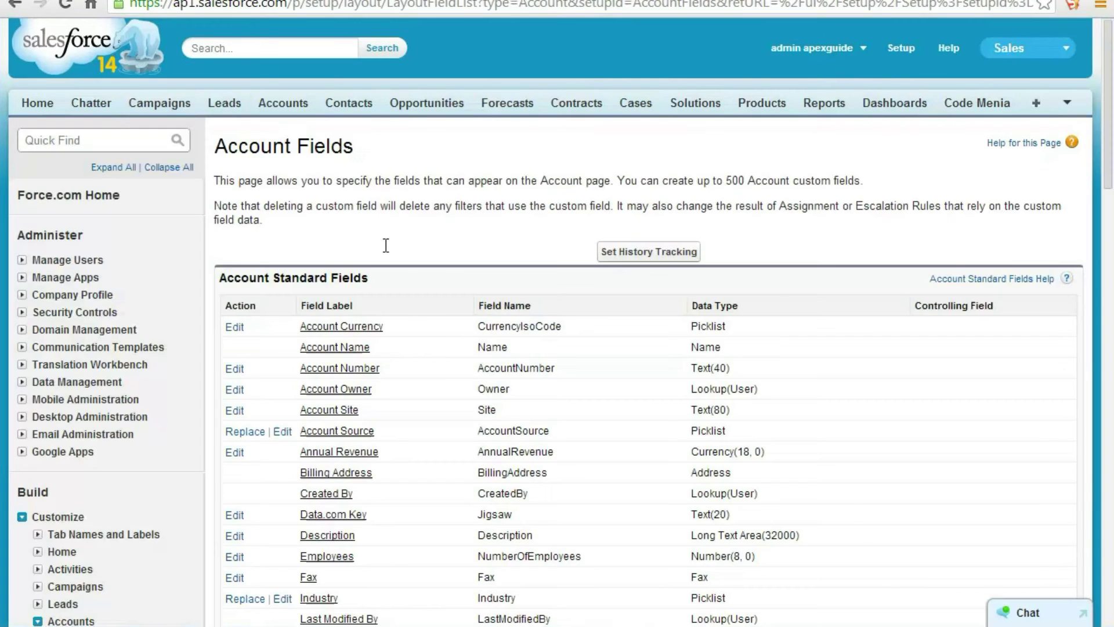
{"action": "scroll", "coordinate": [429, 425], "scroll_direction": "down", "scroll_amount": 3}
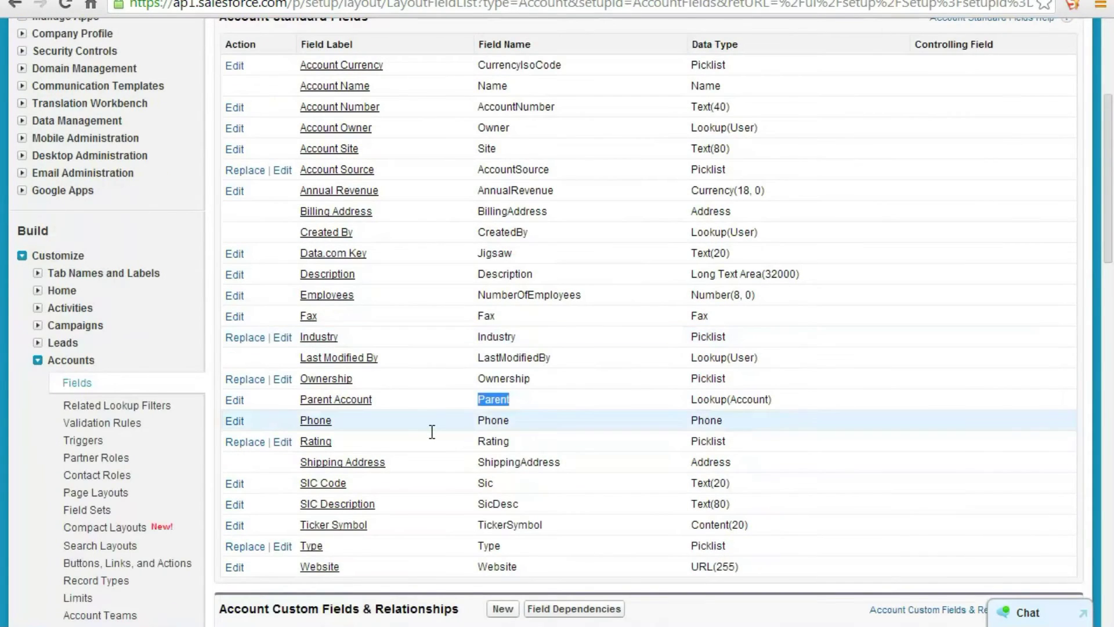
{"action": "scroll", "coordinate": [430, 436], "scroll_direction": "down", "scroll_amount": 2}
Step: Start a new field under Account Custom Fields & Relationships
{"action": "left_click", "coordinate": [502, 434]}
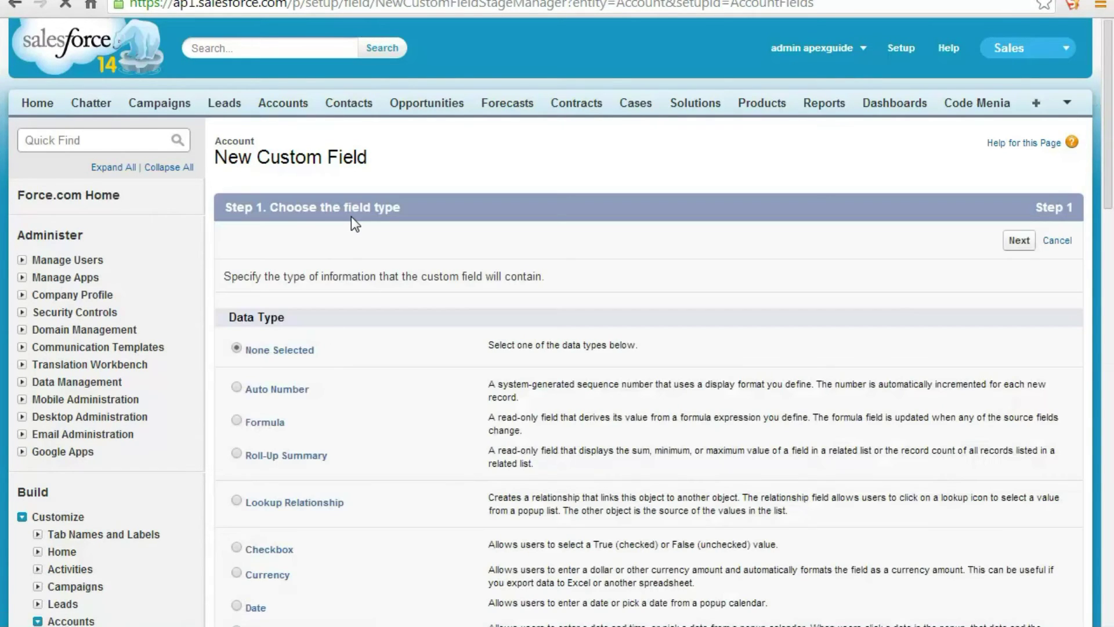
{"action": "scroll", "coordinate": [322, 457], "scroll_direction": "down", "scroll_amount": 3}
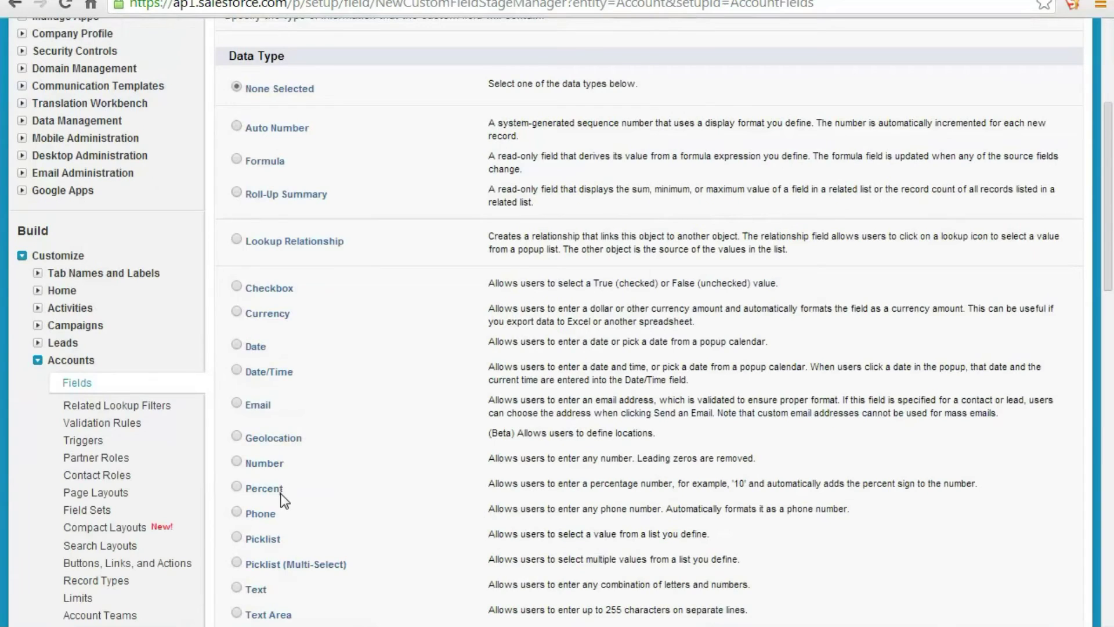
{"action": "scroll", "coordinate": [282, 496], "scroll_direction": "down", "scroll_amount": 2}
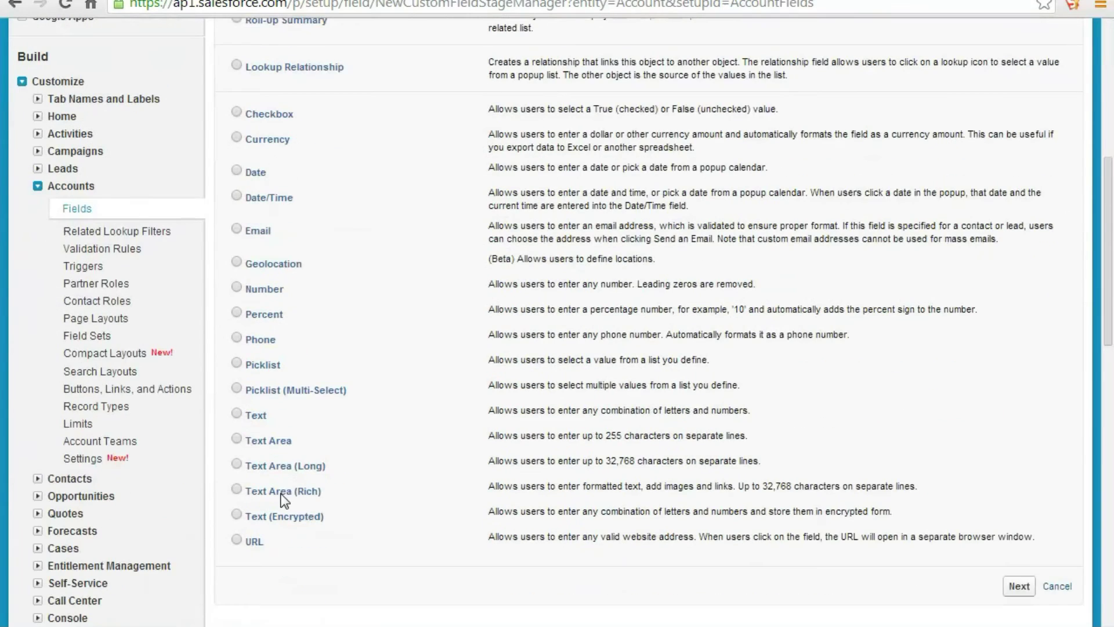
Step: Choose Text as the data type and continue to Step 2
{"action": "left_click", "coordinate": [237, 415]}
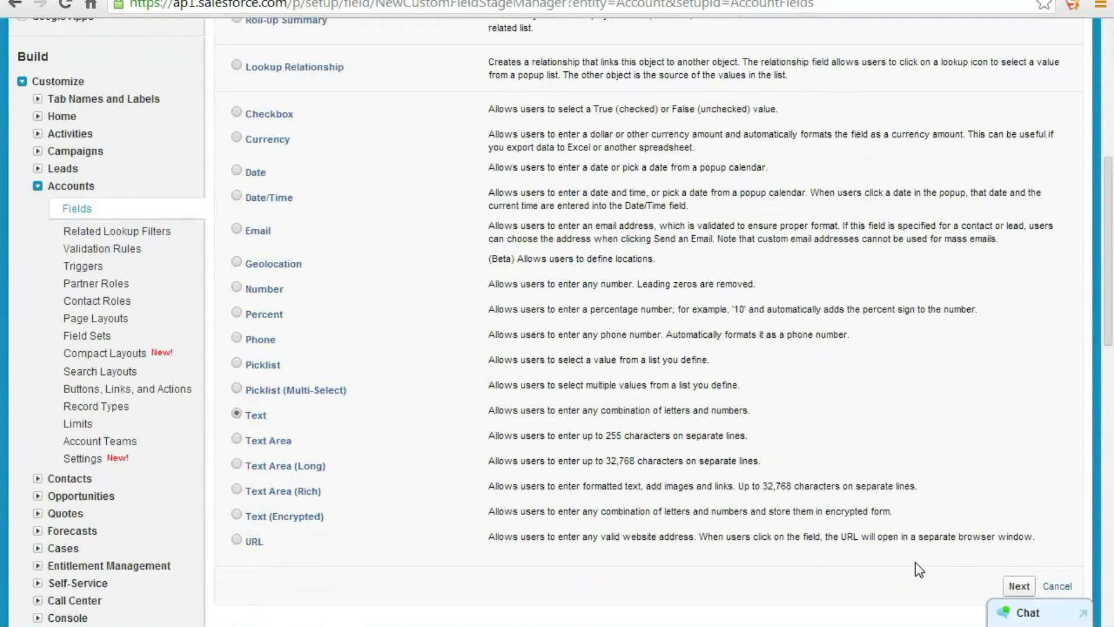
{"action": "left_click", "coordinate": [1019, 587]}
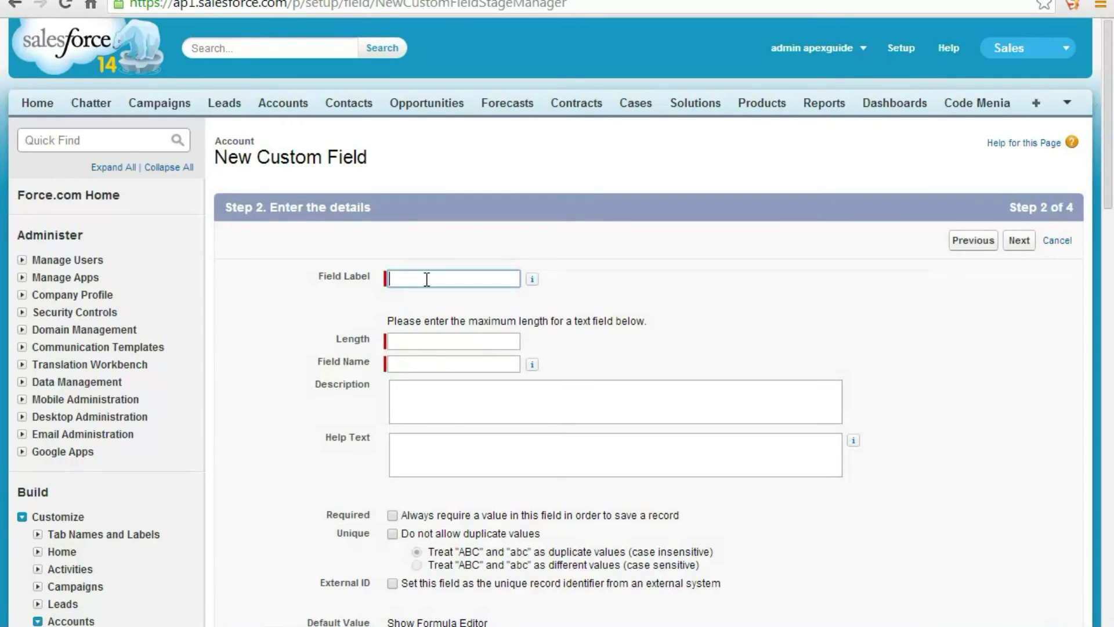
{"action": "type", "text": "Accoun"}
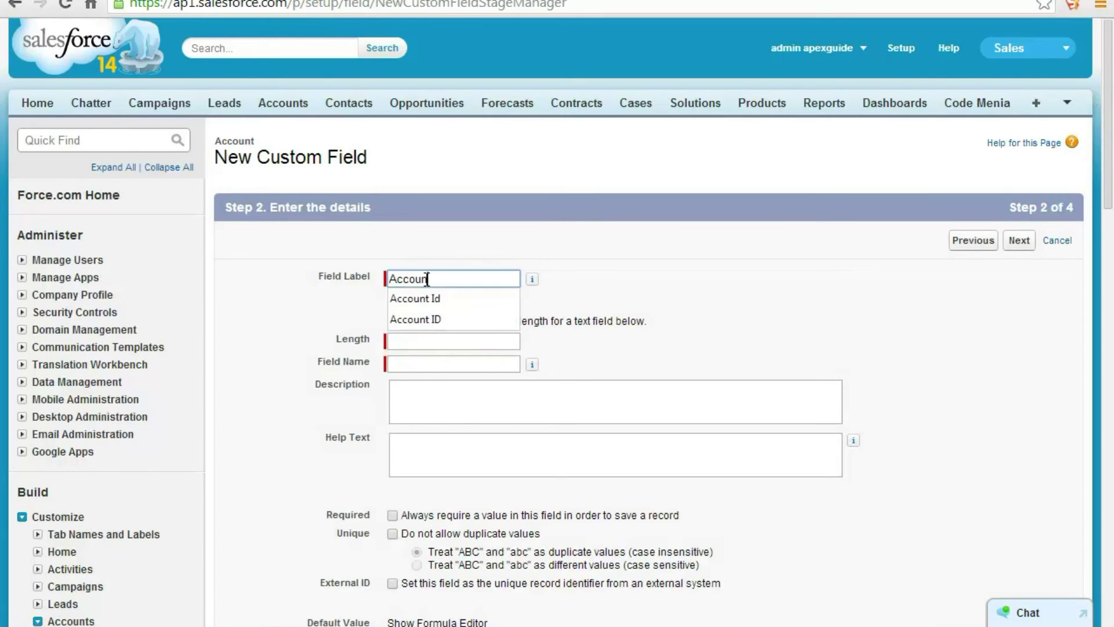
{"action": "type", "text": "t Name"}
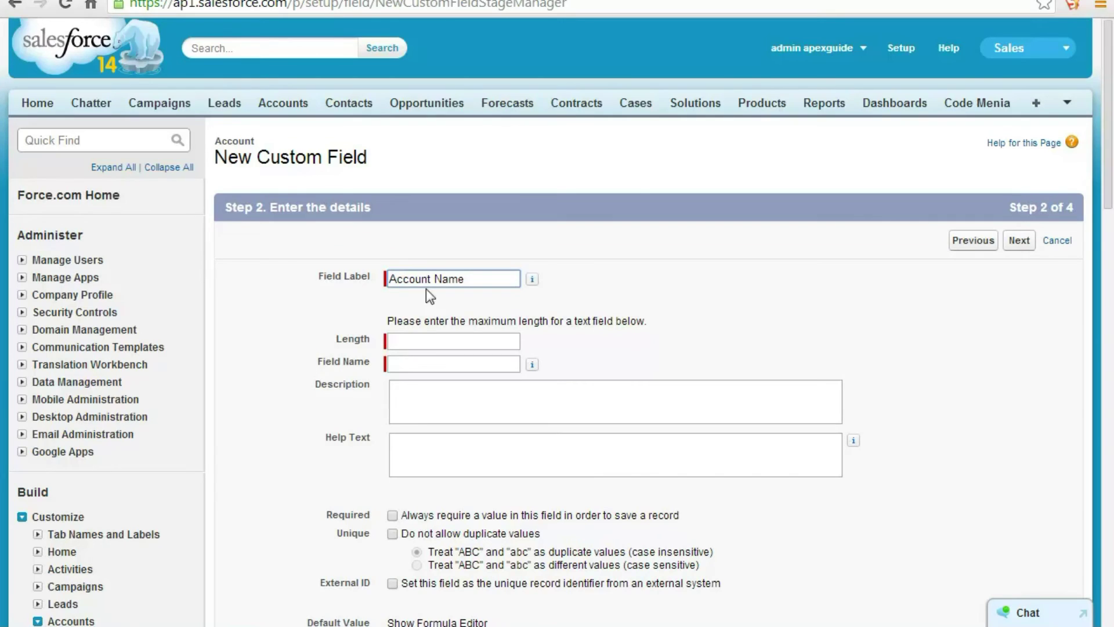
Step: Enter label Account Name with length 255, then continue to field-level security
{"action": "left_click", "coordinate": [432, 341]}
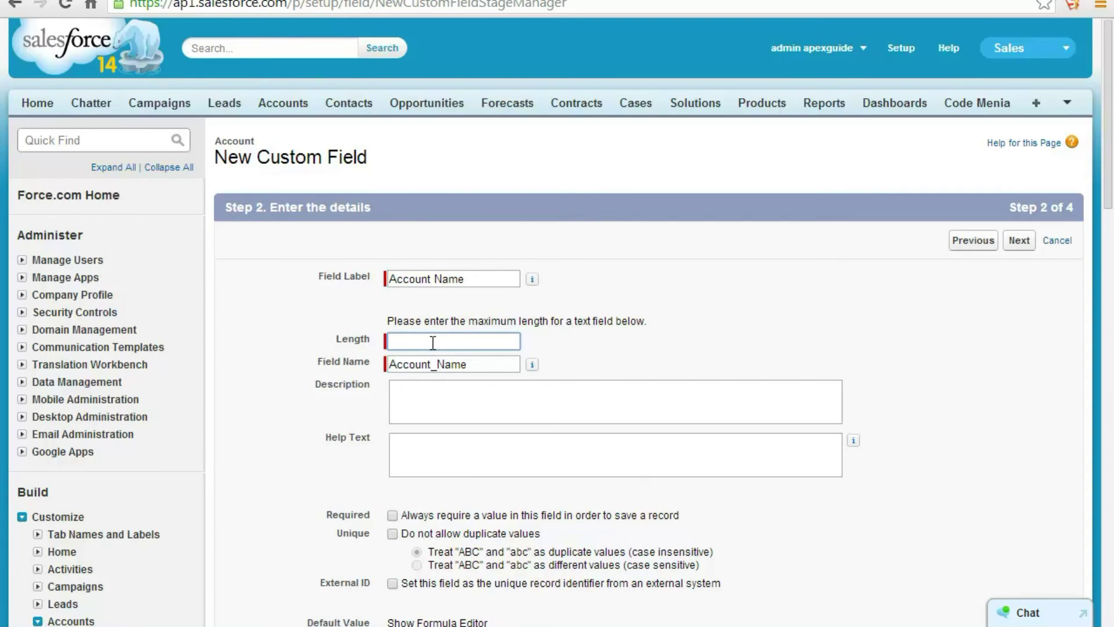
{"action": "type", "text": "255"}
{"action": "left_click", "coordinate": [1019, 243]}
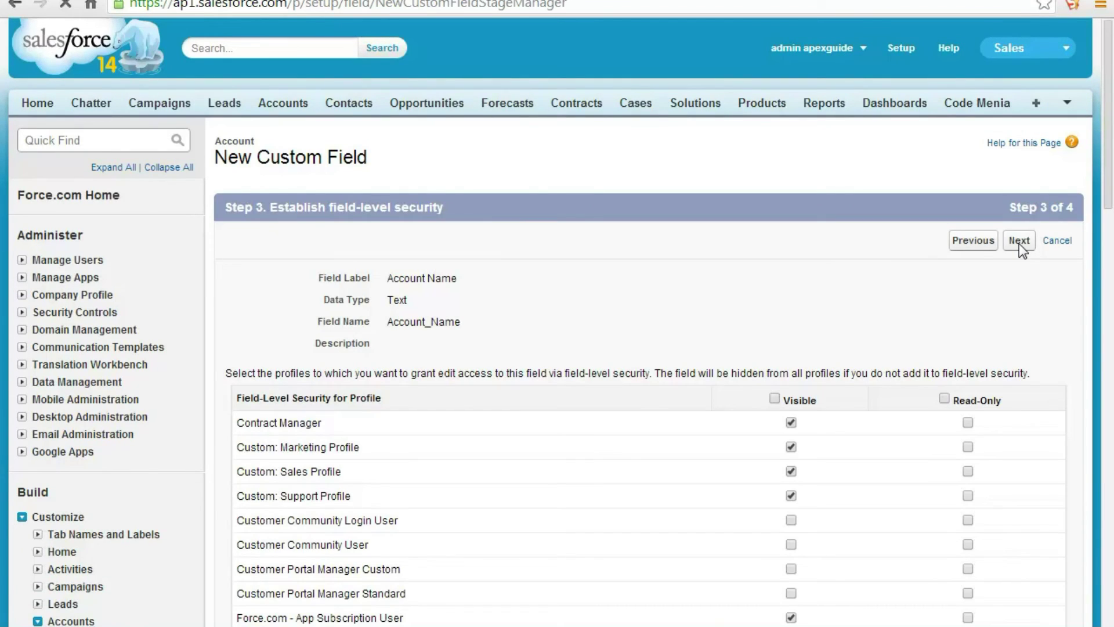
Step: Accept default field-level security and page layouts, and save Account Name
{"action": "left_click", "coordinate": [1020, 242]}
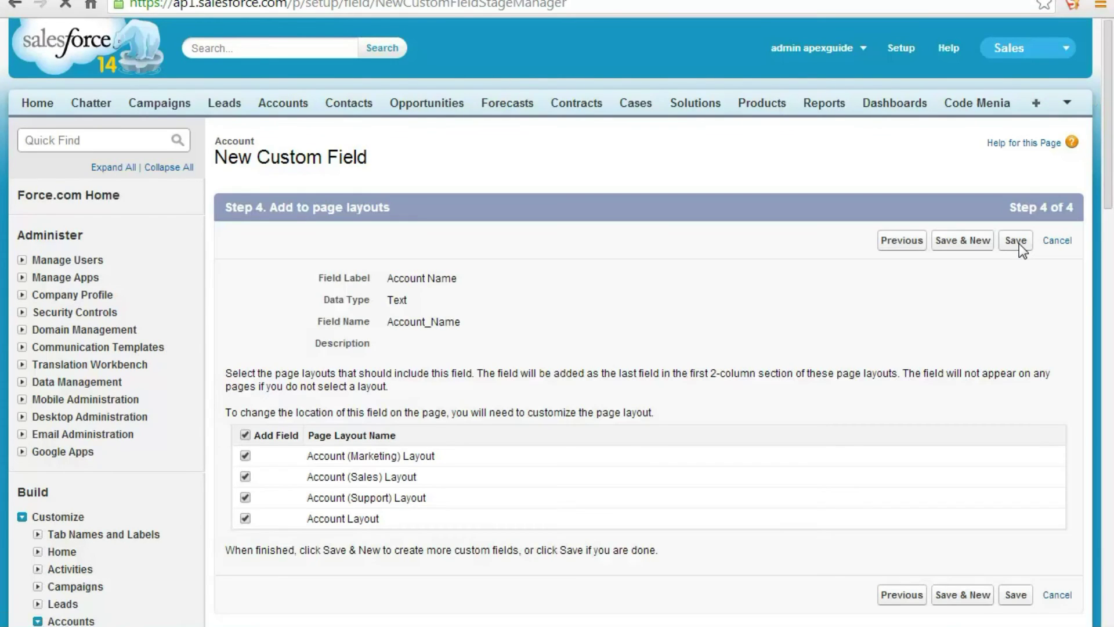
{"action": "key", "text": "Return"}
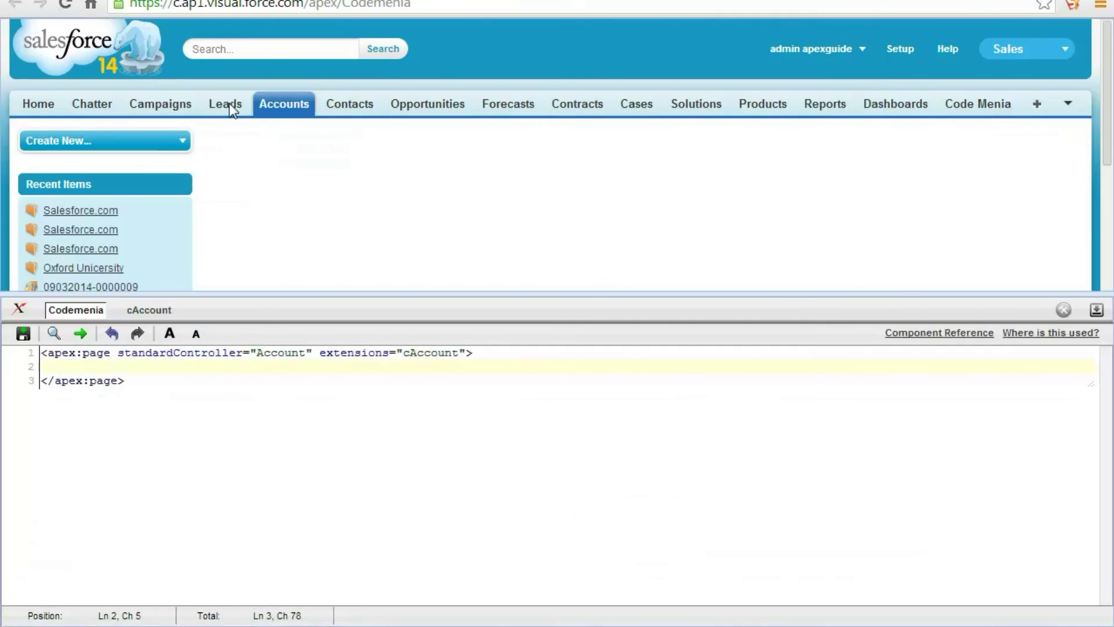
Step: Go to the Accounts home page and start a new account record
{"action": "left_click", "coordinate": [487, 354]}
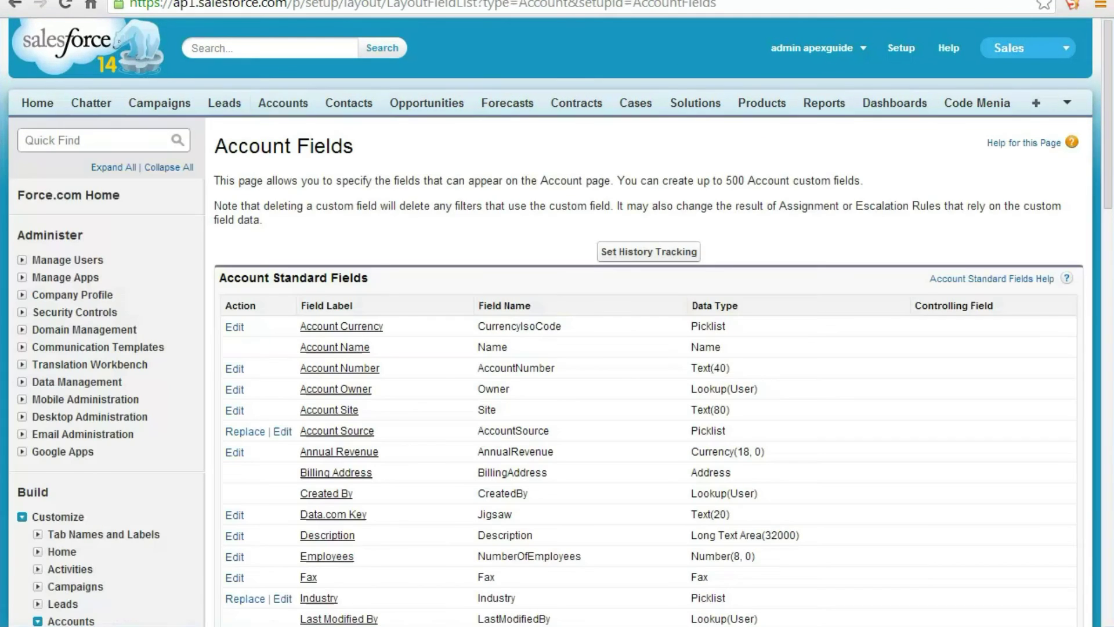
{"action": "left_click", "coordinate": [288, 104]}
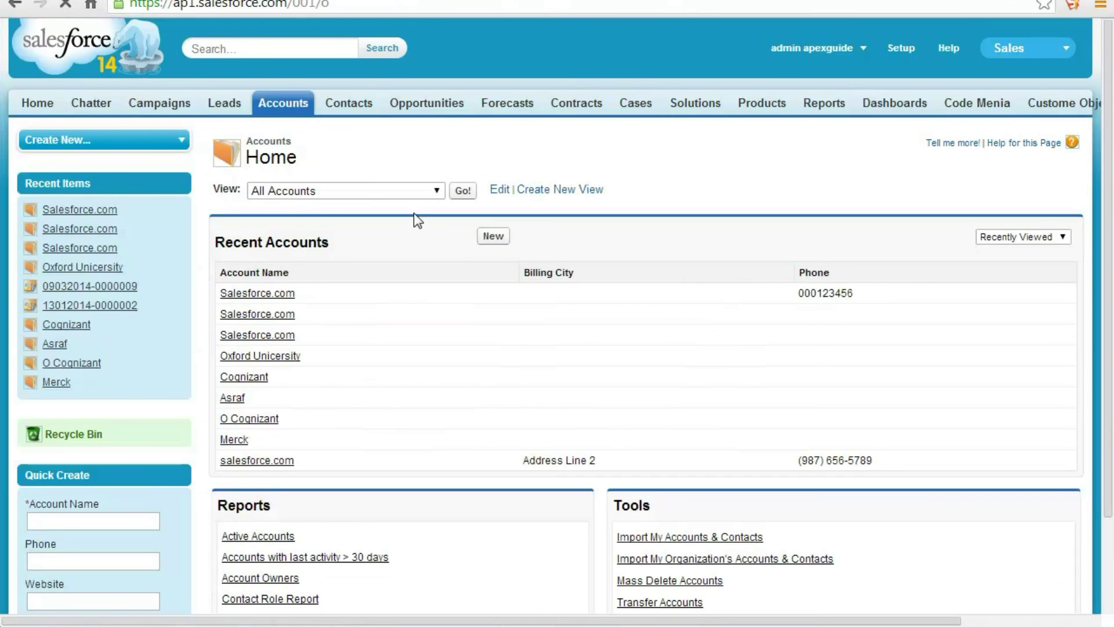
{"action": "left_click", "coordinate": [493, 237]}
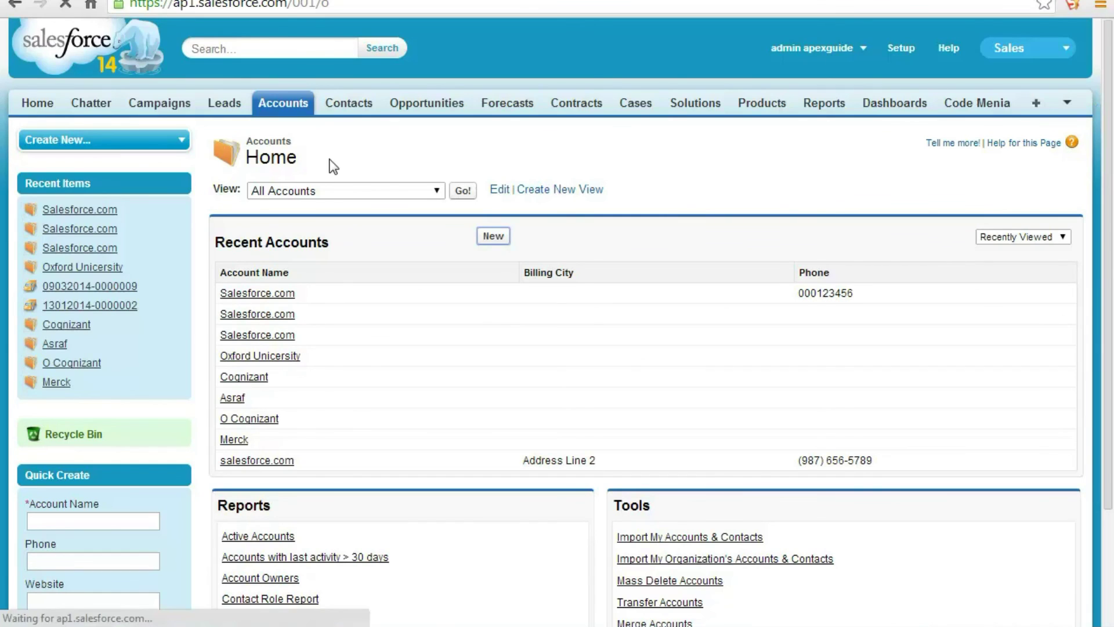